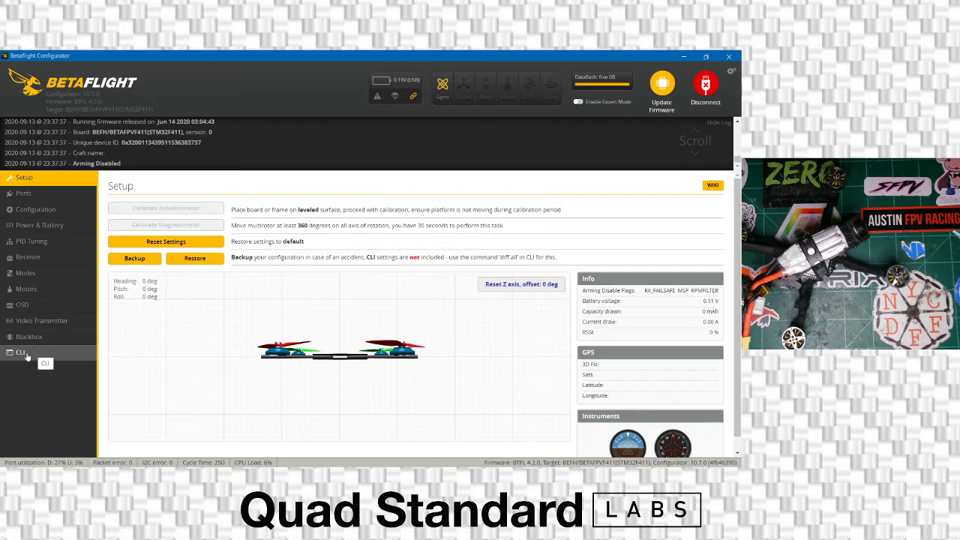
- Clear the command-line output history and run "dump all" to list the flight controller's full configuration
click(33, 352)
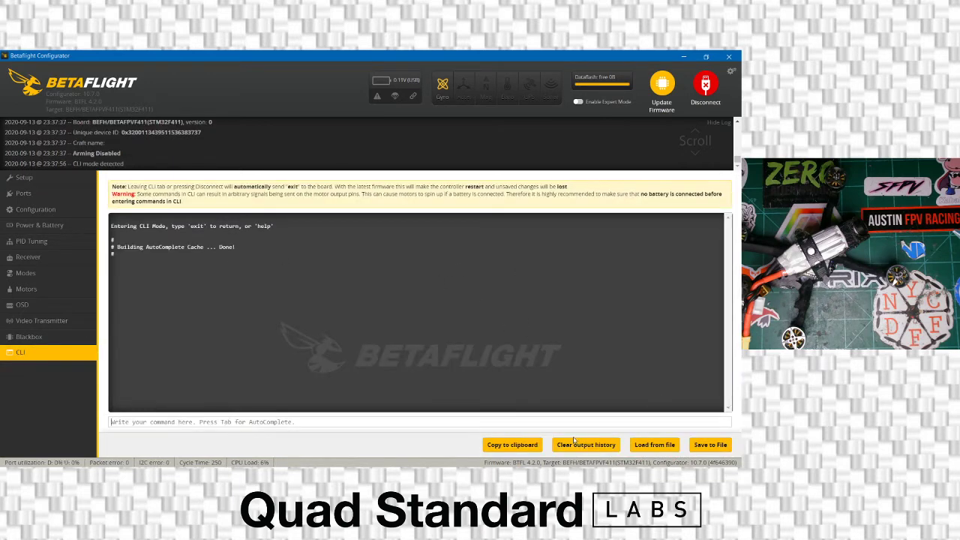
click(586, 445)
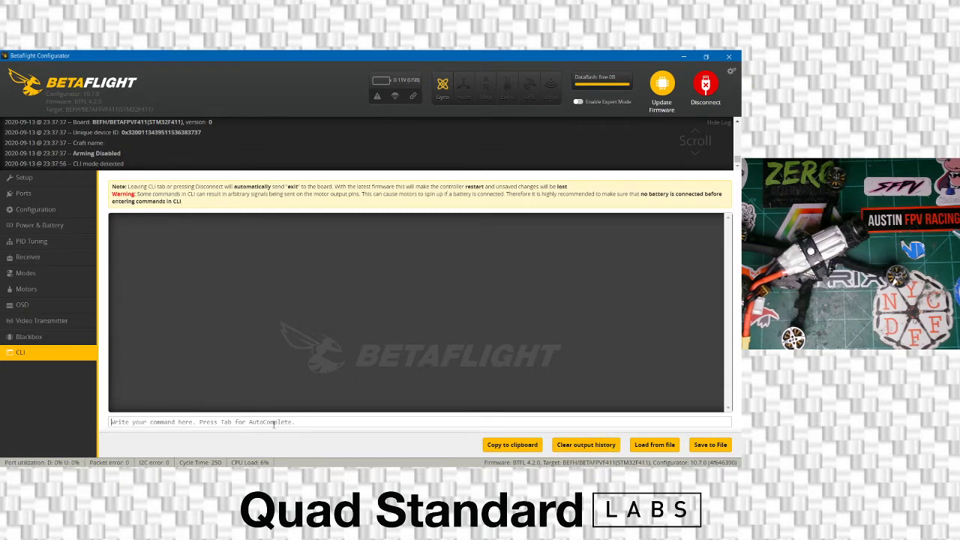
text(dump )
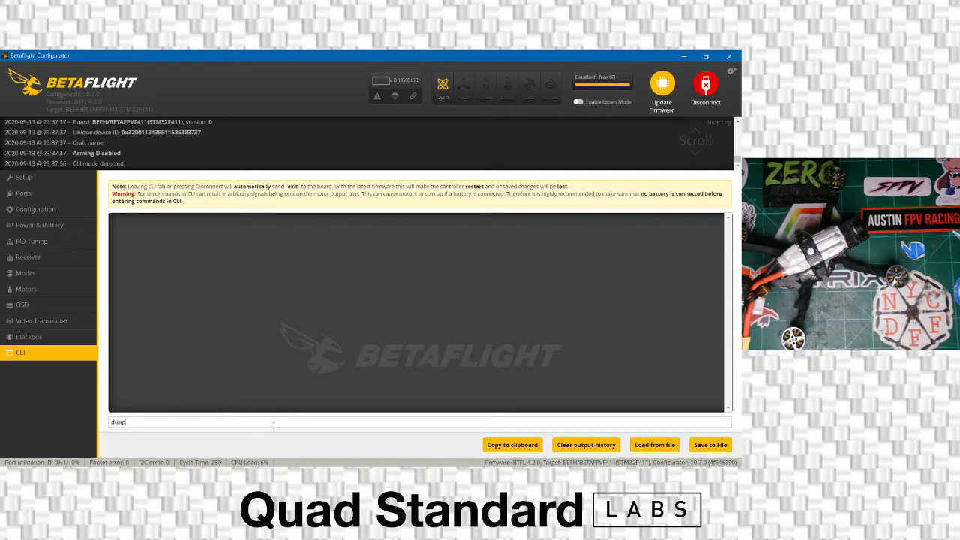
text(all)
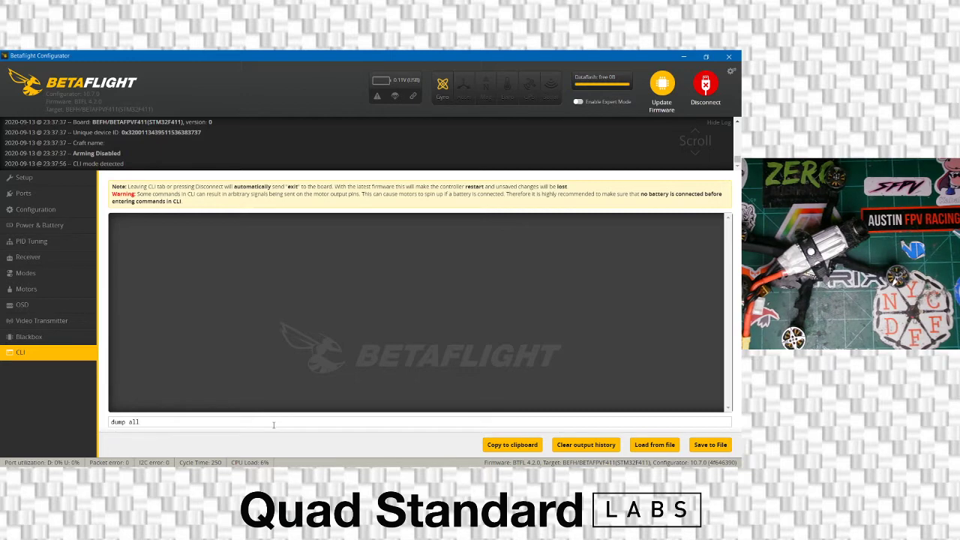
key(Return)
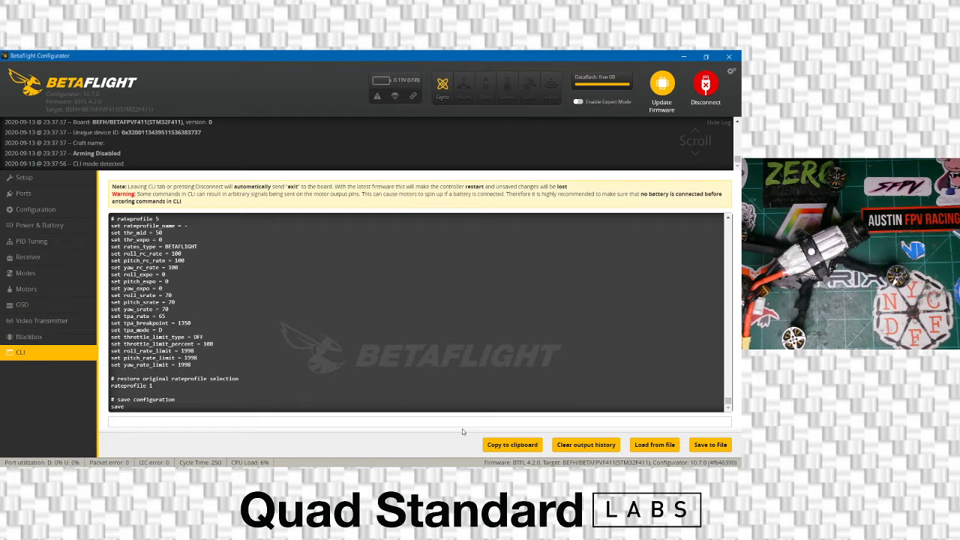
- Save the dump output to the Downloads folder as "Hornet HD 3s Original Shipped Config Dump All"
click(705, 446)
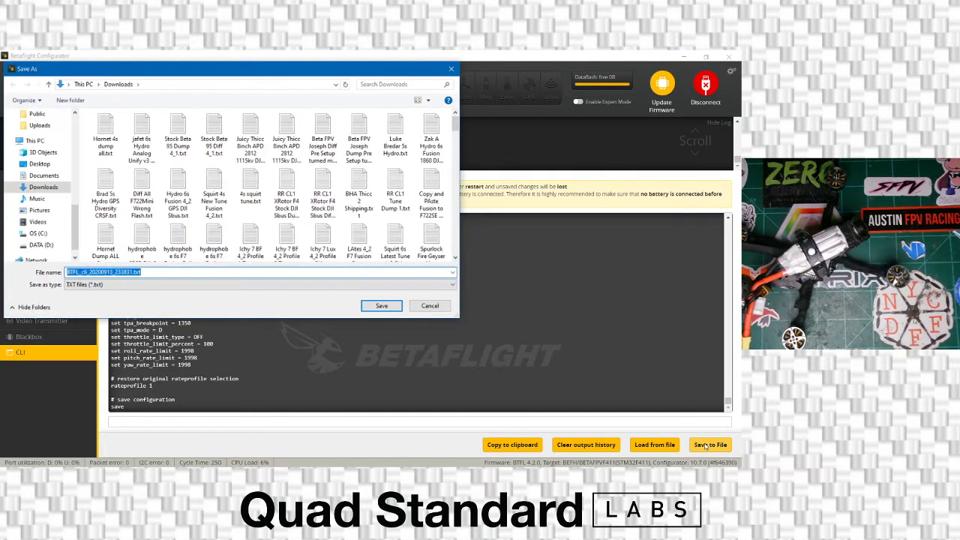
text(Hornet)
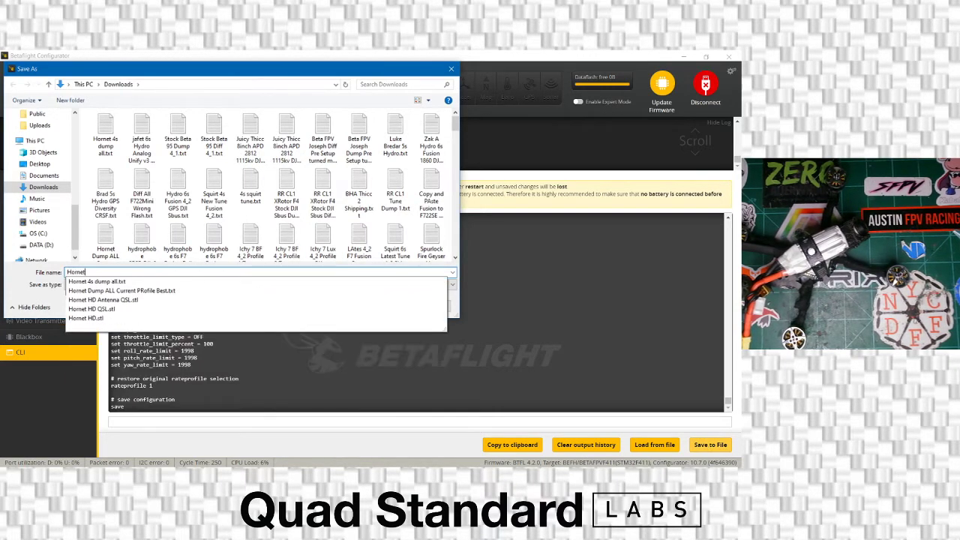
text( HD 3s)
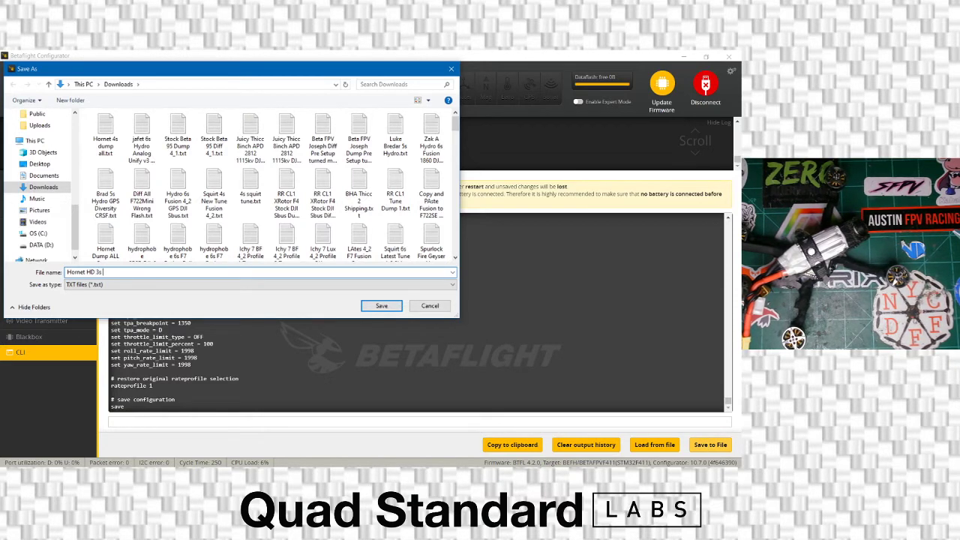
text( Original Shipped)
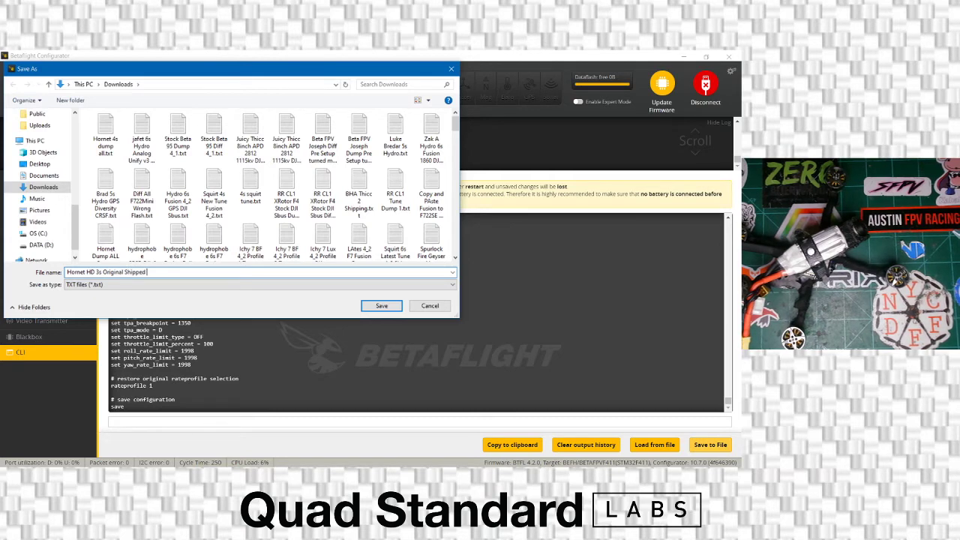
text( Config Dump All)
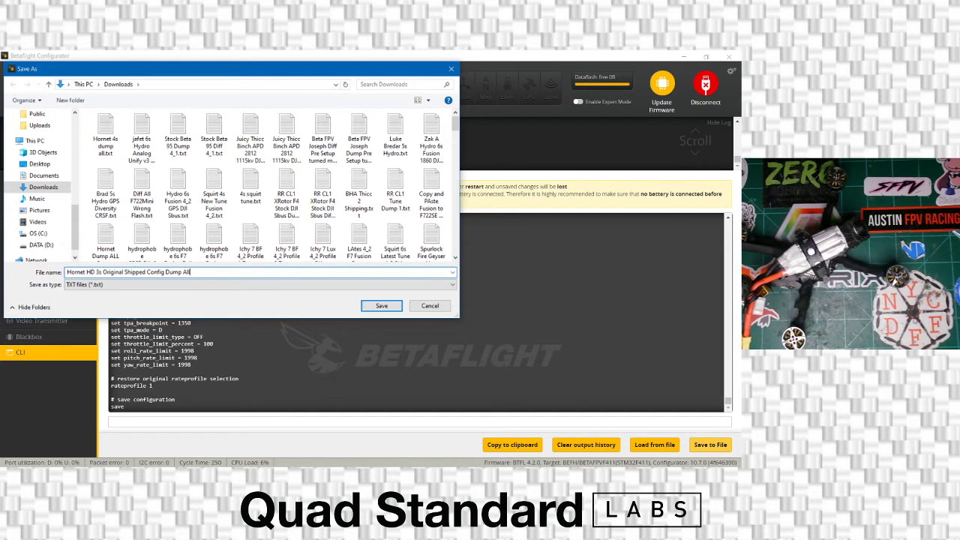
click(381, 305)
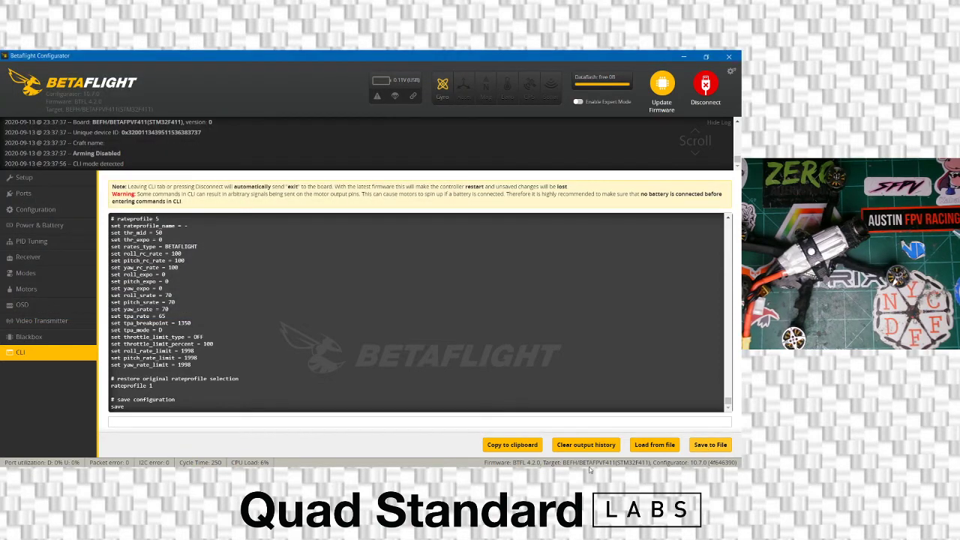
- Examine the rate profile sections and the restored rate profile selection near the end of the dump output
click(507, 423)
text(dump)
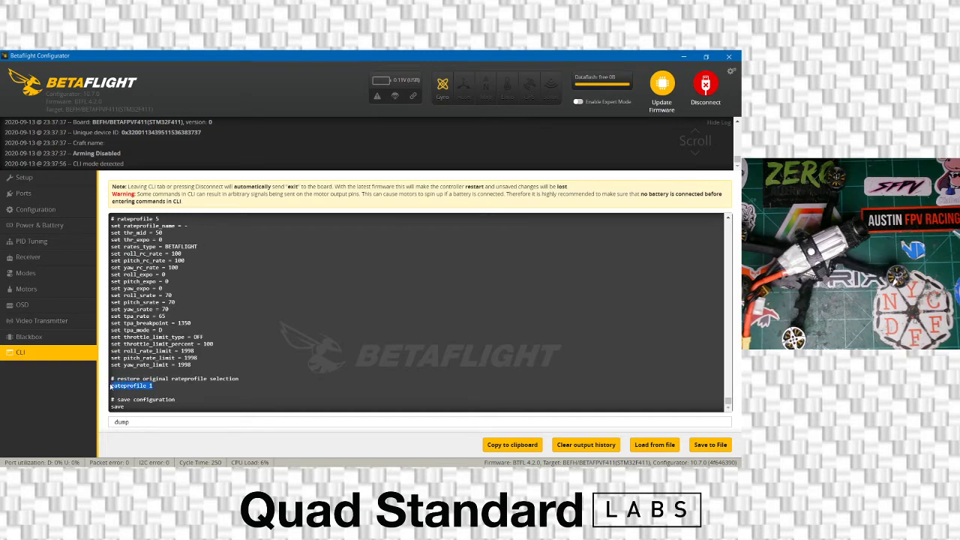
shift+click(107, 386)
drag(110, 379, 154, 386)
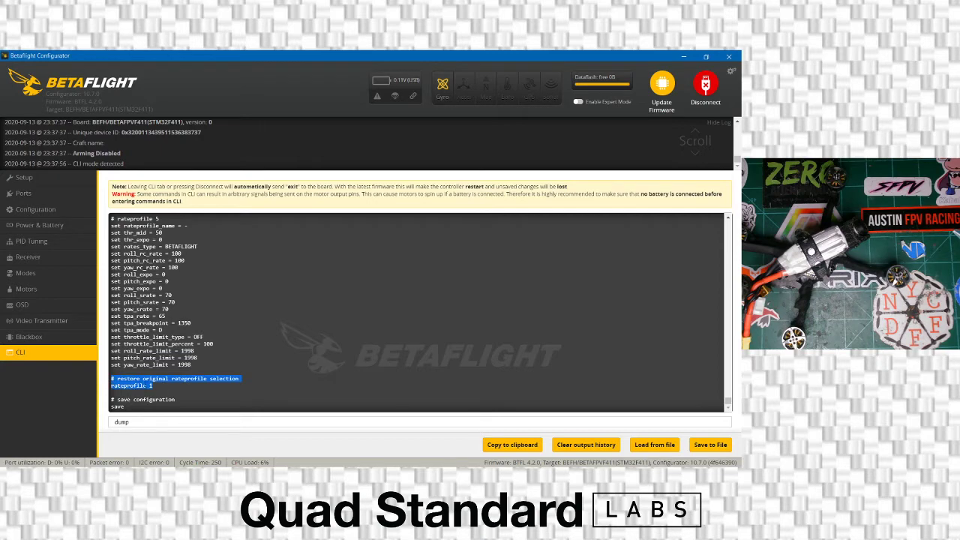
scroll(160, 387, up, 10)
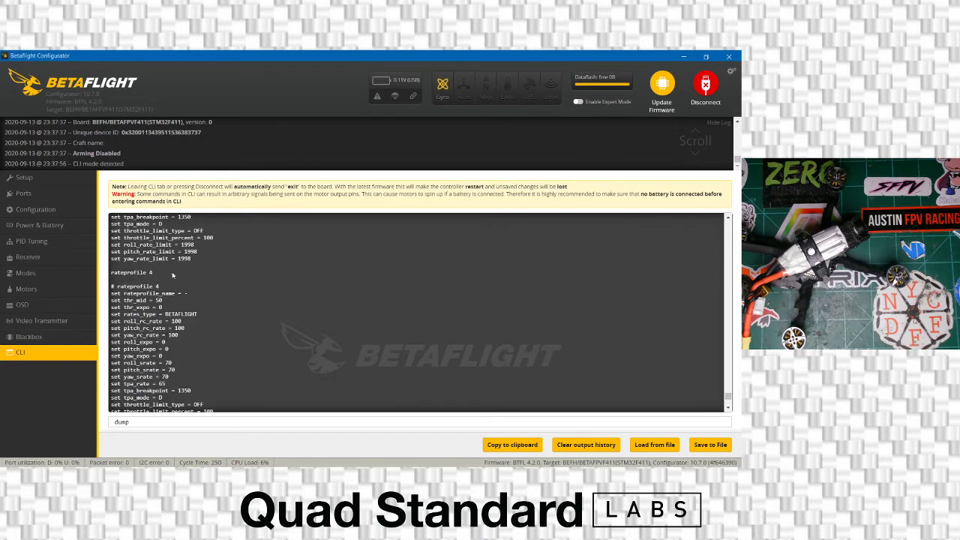
scroll(192, 330, up, 12)
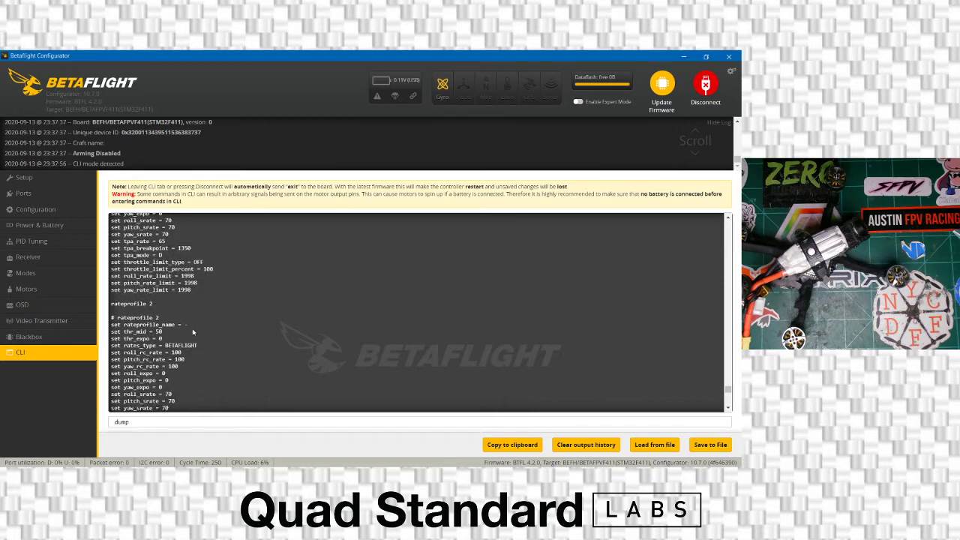
scroll(192, 327, down, 20)
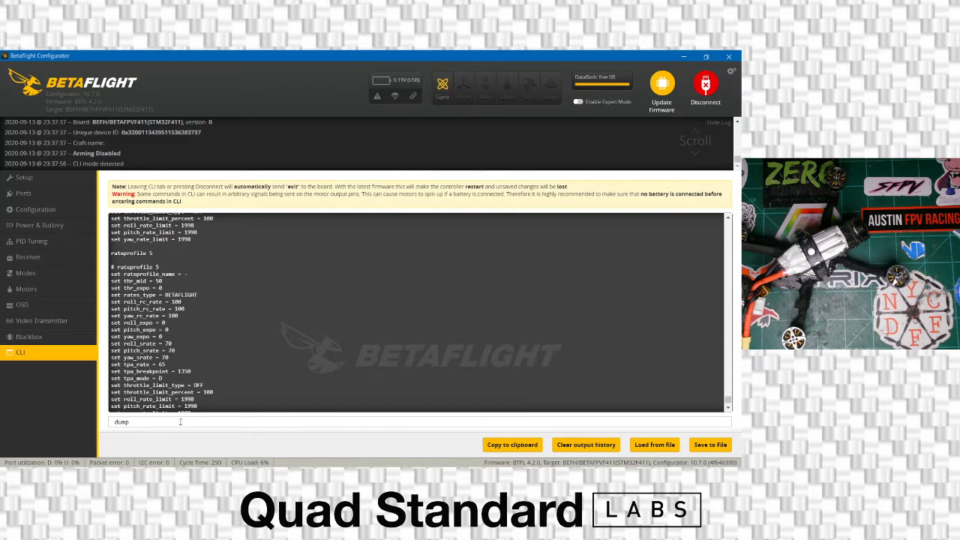
- Replace the pending command with "diff all", clear the output history and run it to list only changed settings
double_click(131, 421)
key(BackSpace)
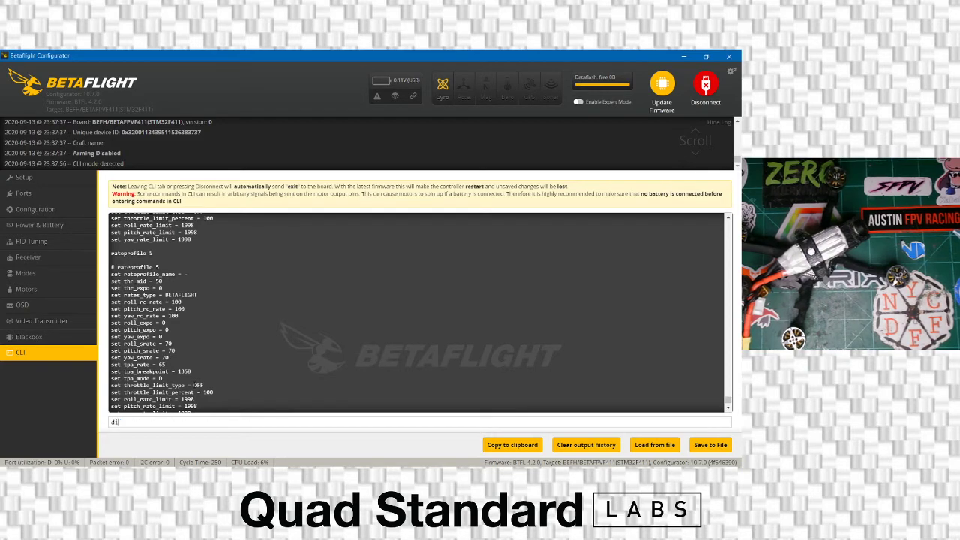
text(diff all)
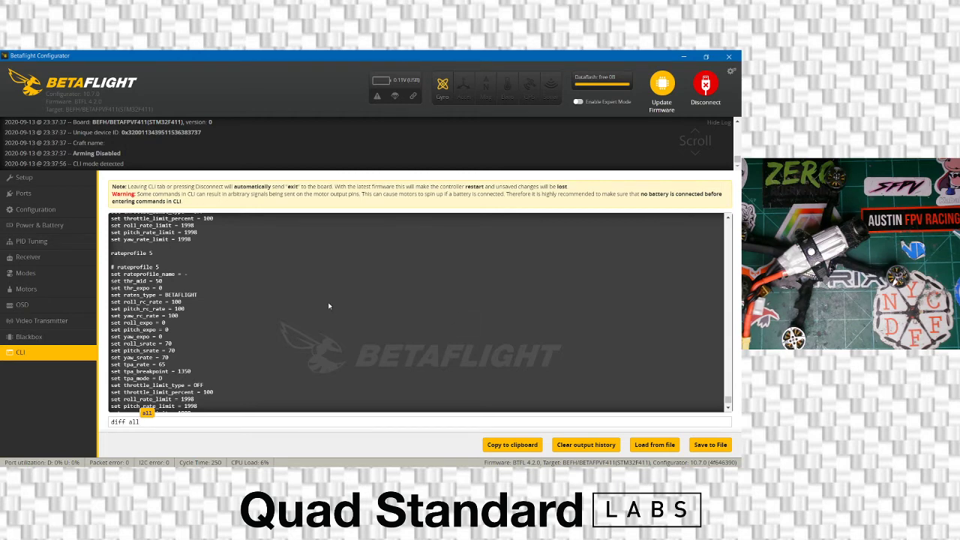
click(568, 445)
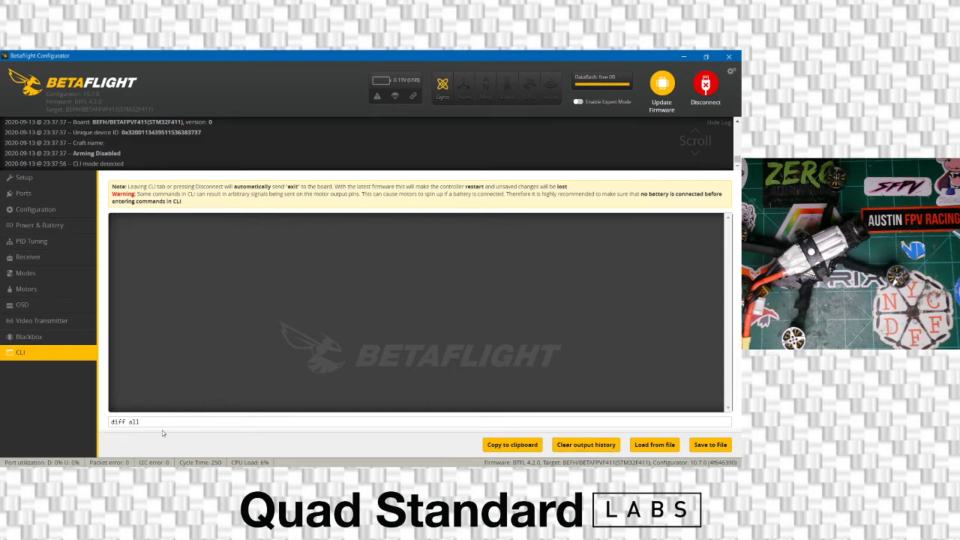
key(Return)
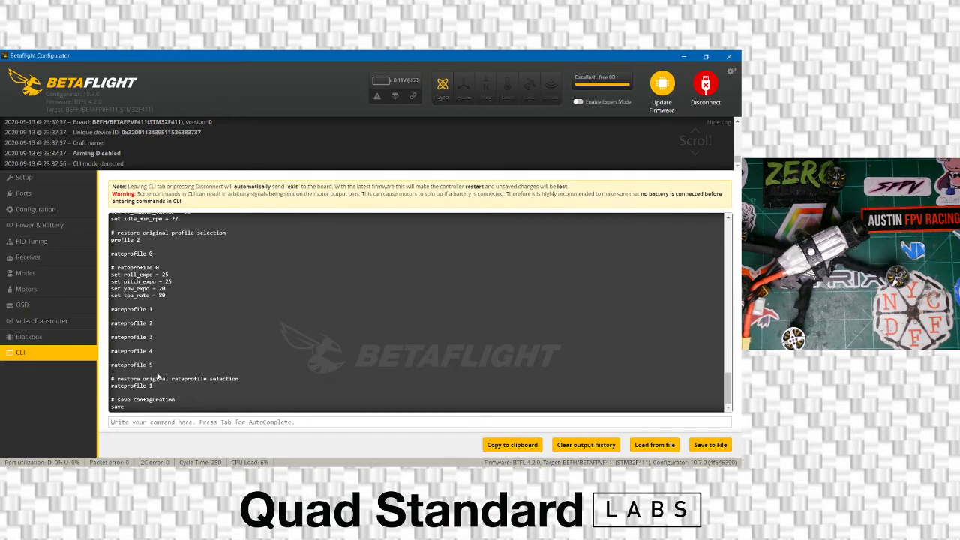
- Examine the diff output from its beginning through the serial, aux and master settings to profile 0
scroll(179, 357, up, 3)
scroll(160, 370, up, 10)
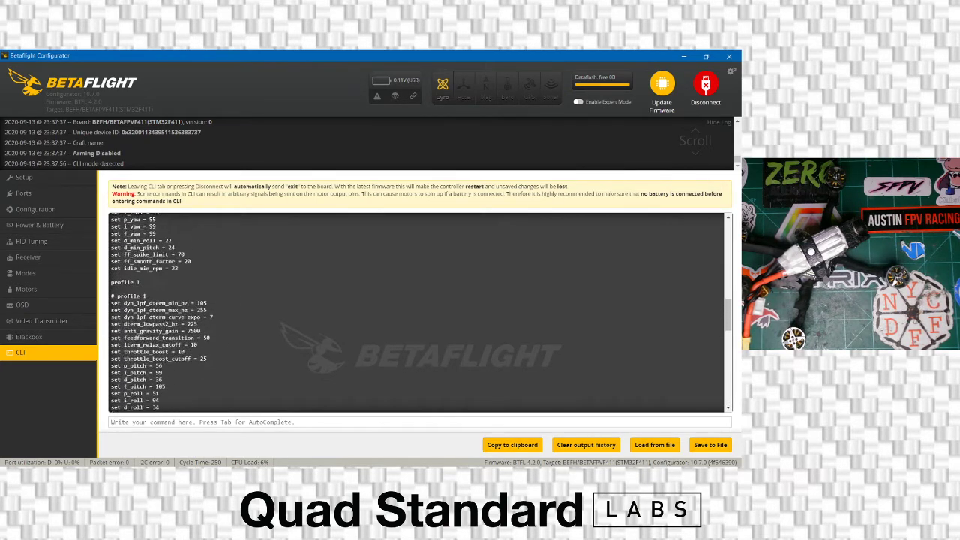
scroll(161, 370, up, 10)
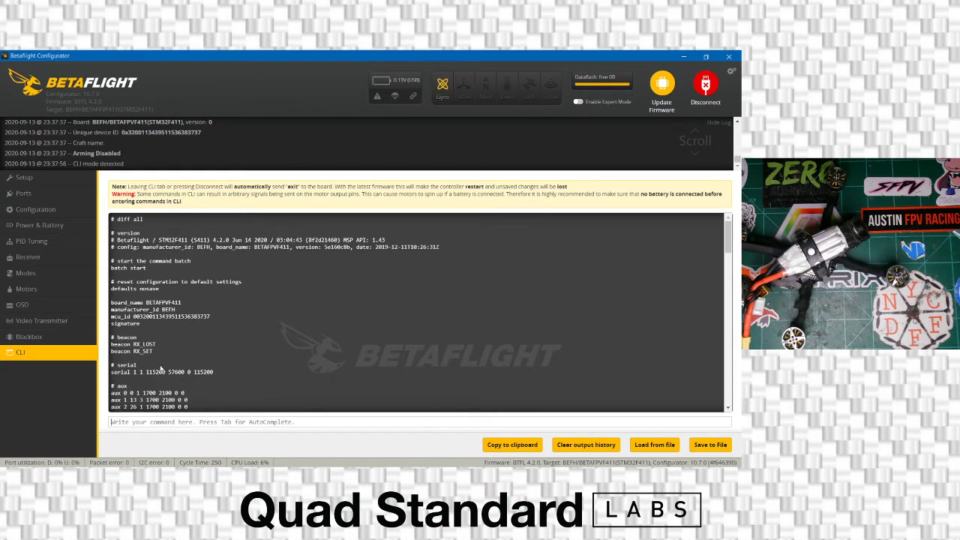
scroll(167, 328, down, 3)
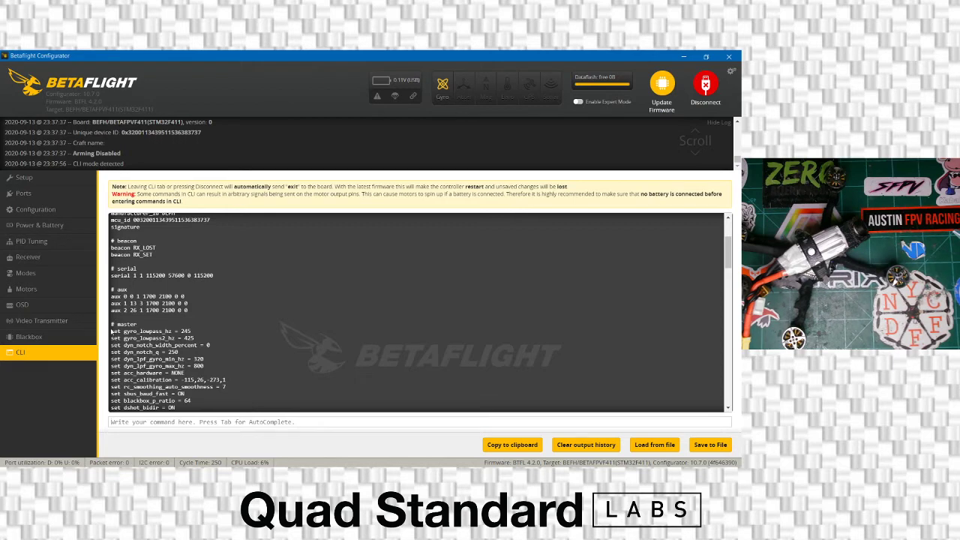
scroll(416, 311, down, 2)
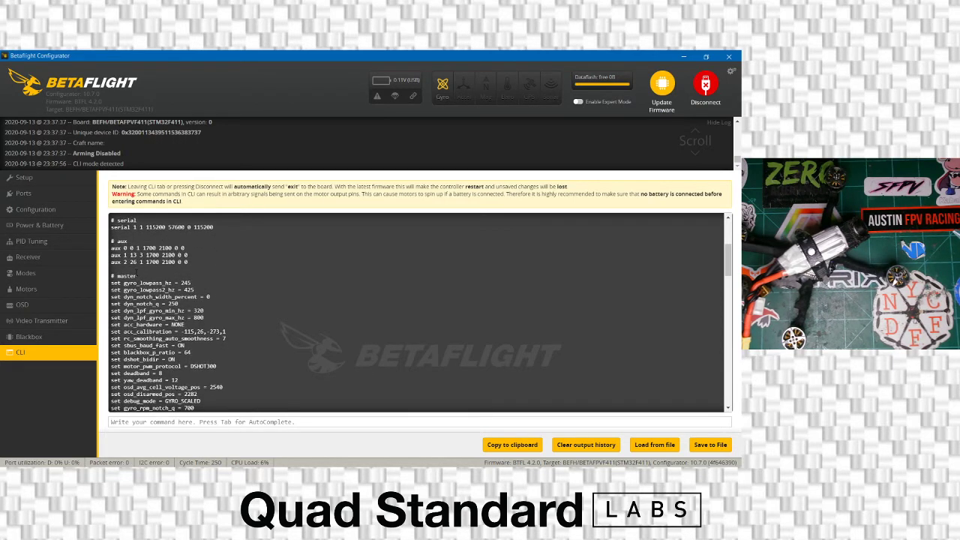
scroll(416, 311, down, 2)
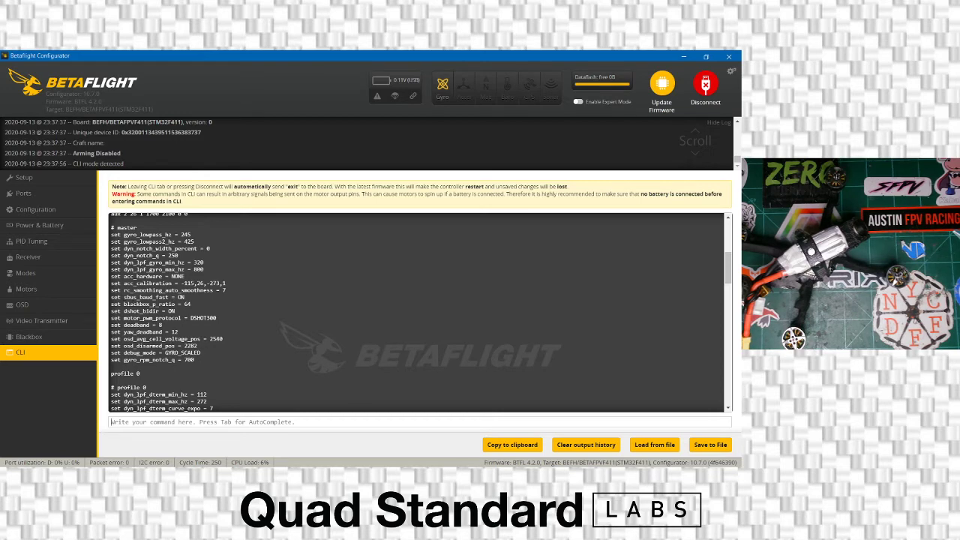
scroll(417, 311, down, 2)
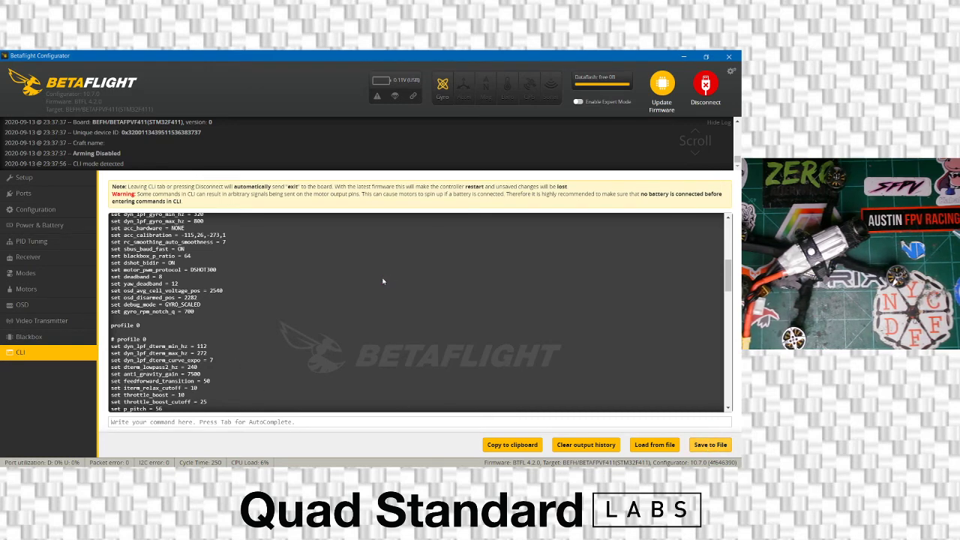
- Save the diff output under the saved dump file's name with "Dump" replaced by "Diff"
click(105, 143)
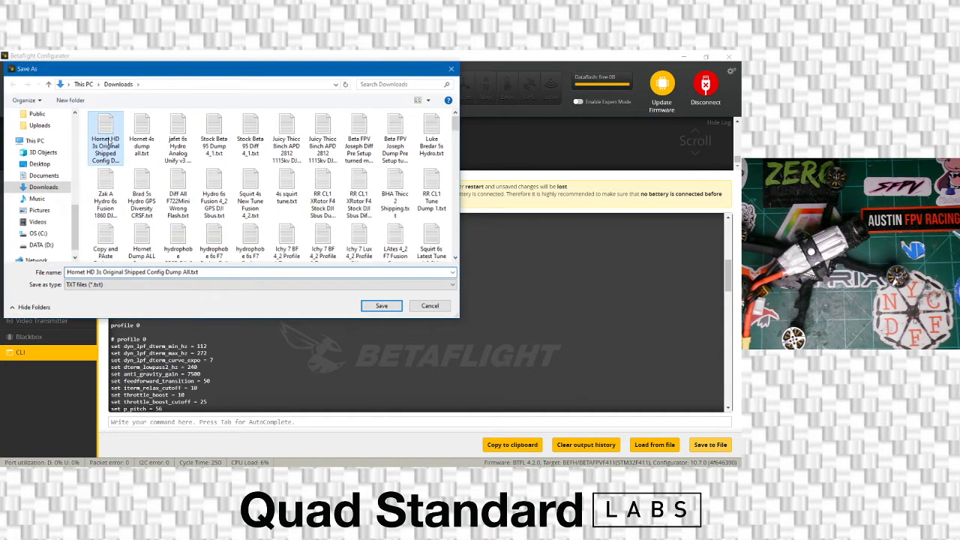
double_click(171, 273)
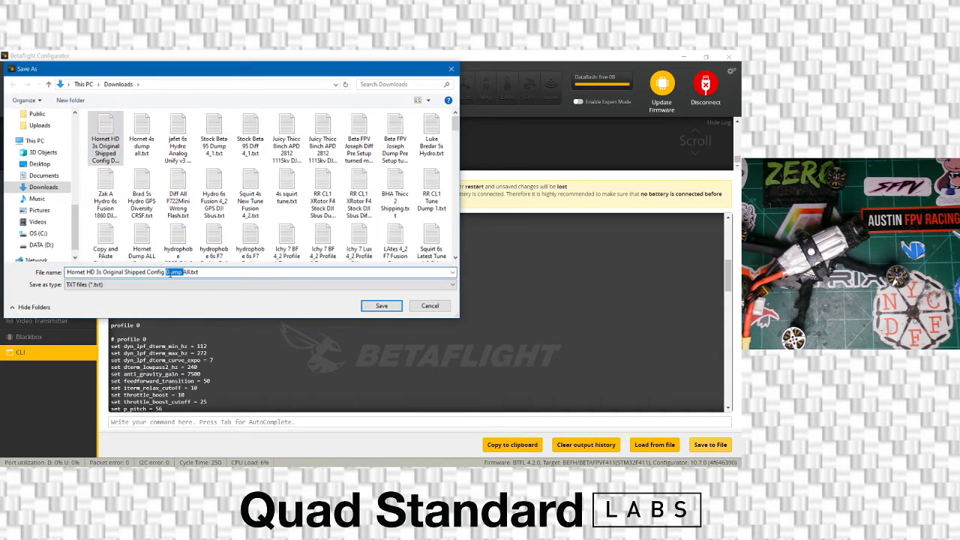
text(Diff)
key(Return)
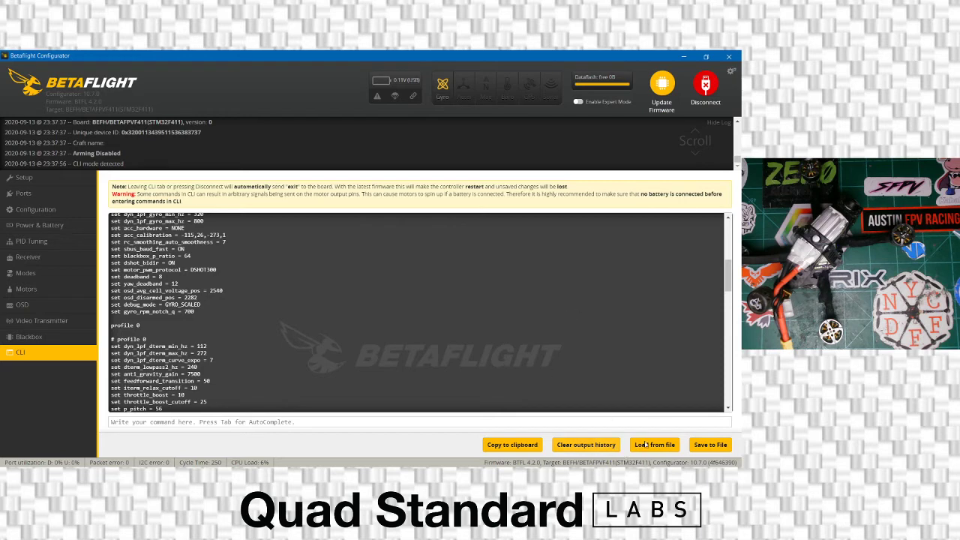
- Clear the output history, load "Hornet HD 3s Original Shipped Config Dump All.txt" and execute its commands to restore the configuration
click(564, 443)
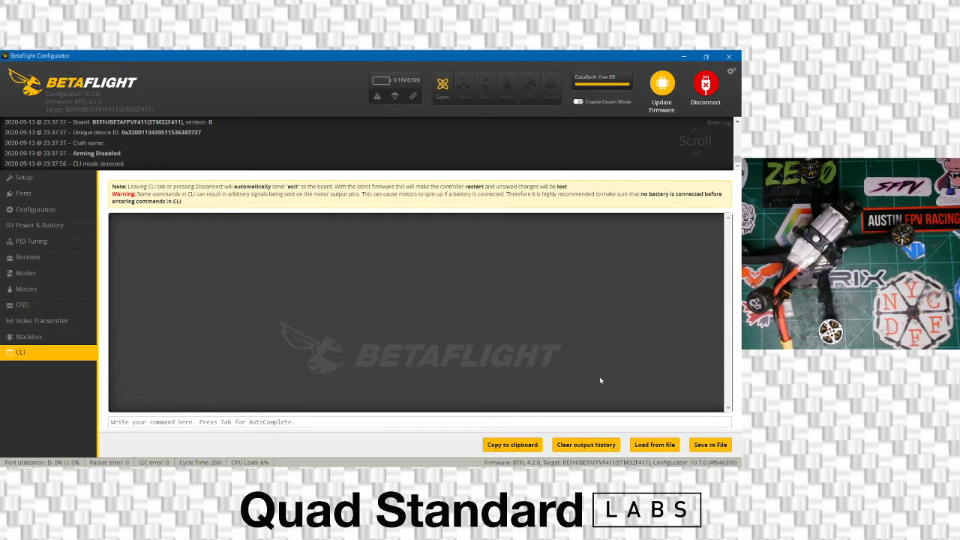
click(655, 444)
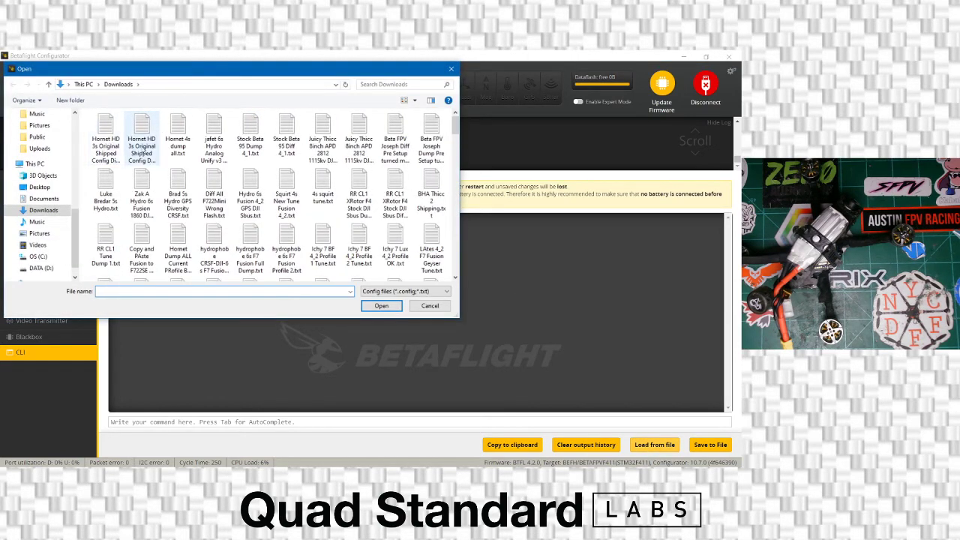
click(141, 149)
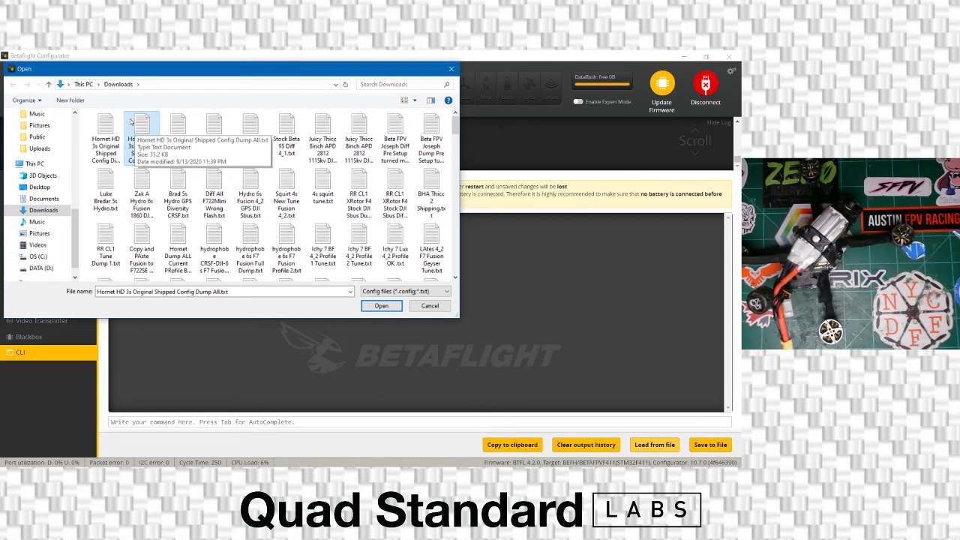
double_click(127, 121)
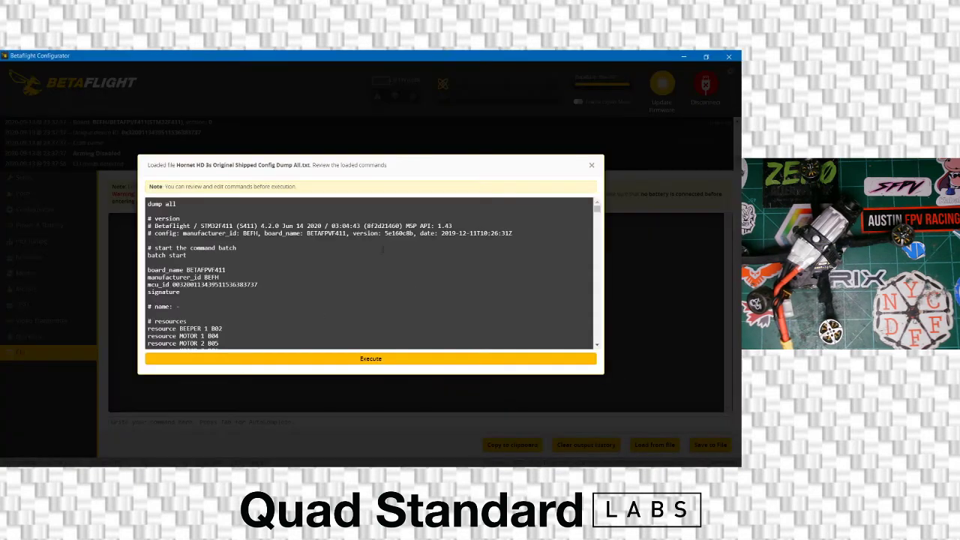
click(370, 359)
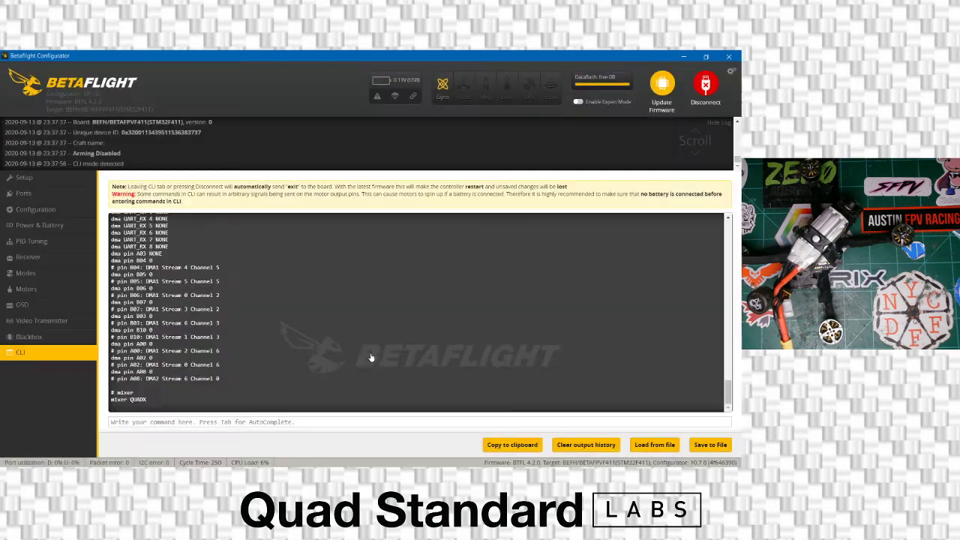